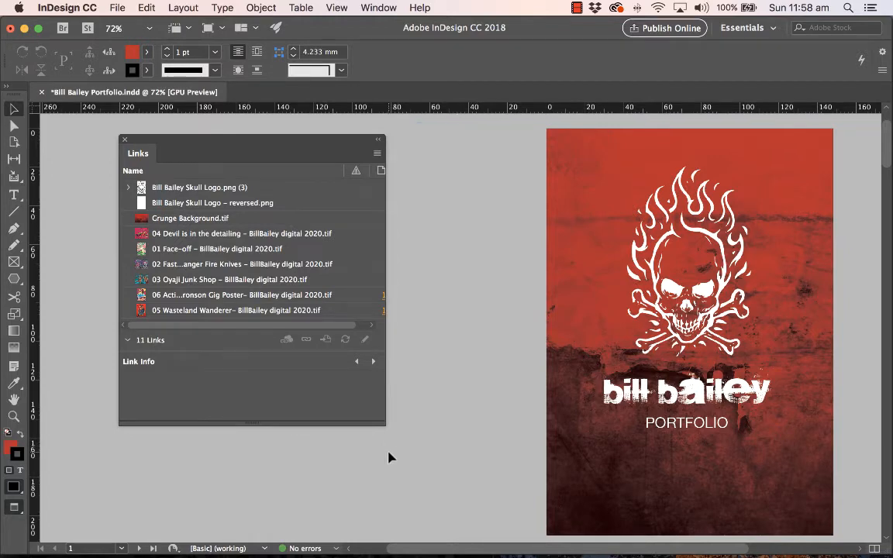
# Step: Look through the portfolio's pages from the cover to the last artwork spread and return to the cover
pyautogui.scroll(-5, 389, 457)
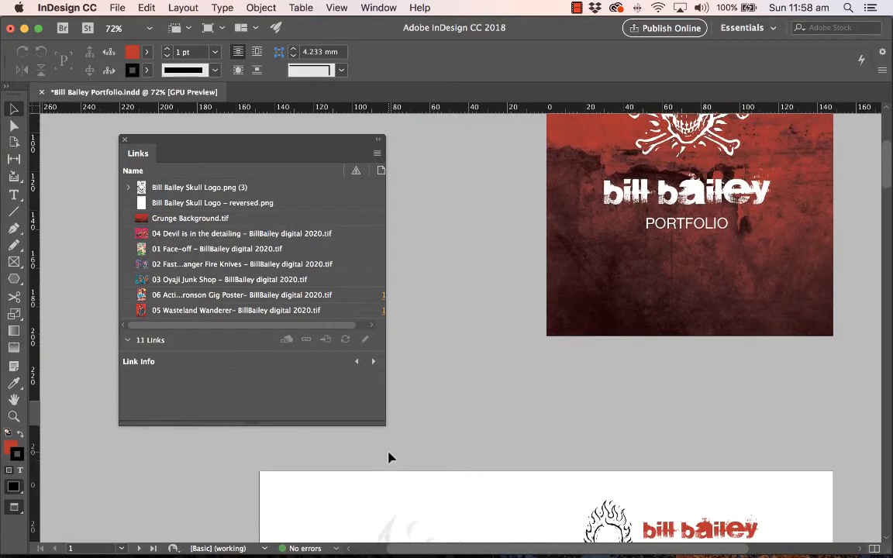
pyautogui.scroll(-10, 389, 457)
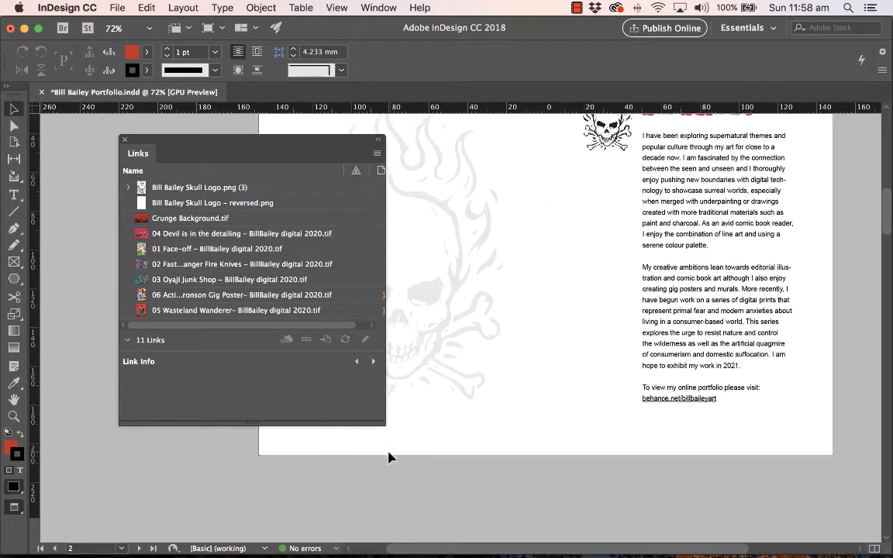
pyautogui.scroll(-10, 389, 457)
pyautogui.scroll(-12, 389, 457)
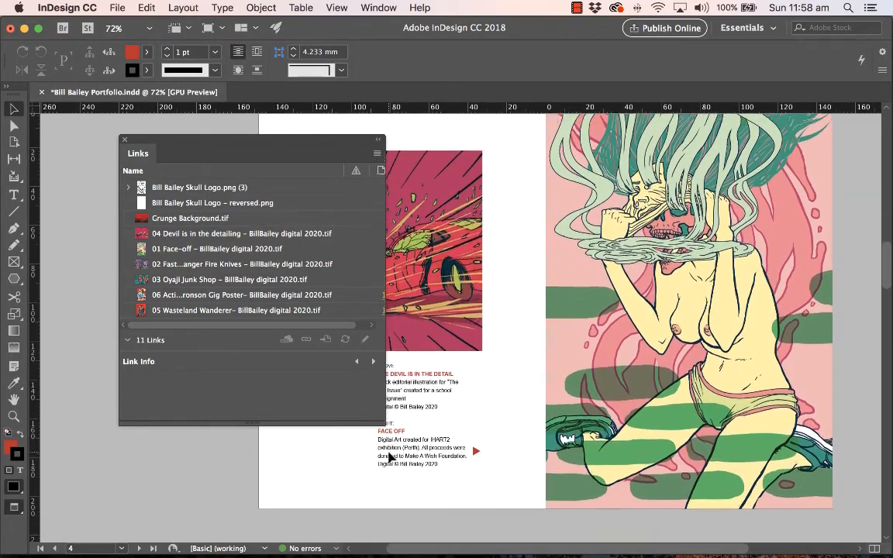
pyautogui.scroll(-3, 389, 457)
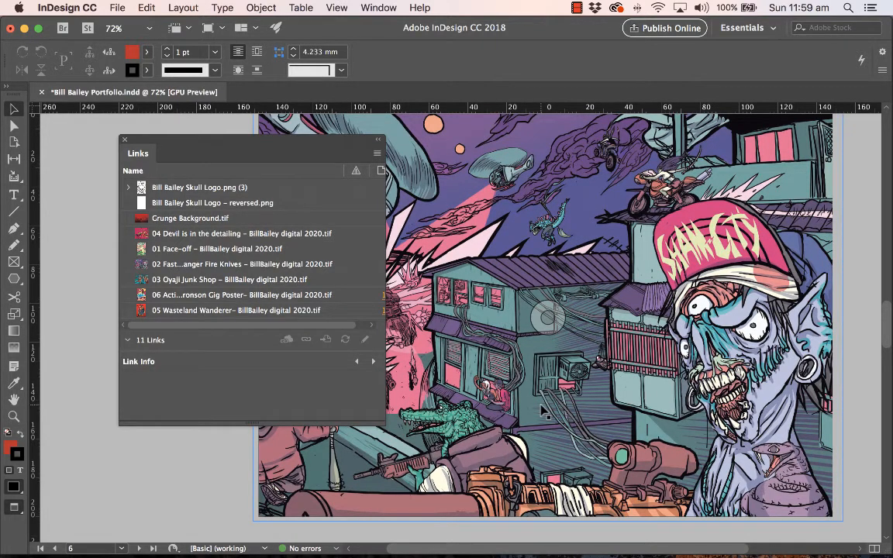
pyautogui.scroll(-15, 537, 409)
pyautogui.scroll(-5, 619, 375)
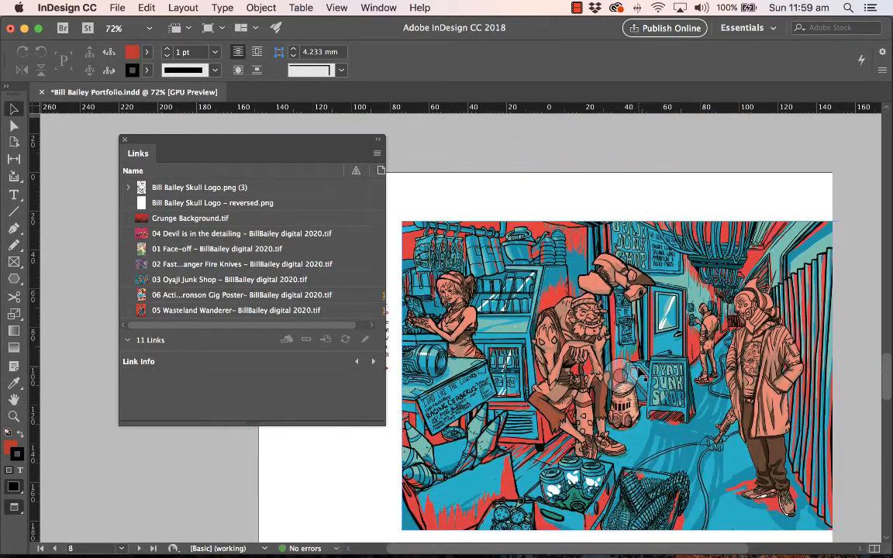
pyautogui.scroll(-15, 597, 408)
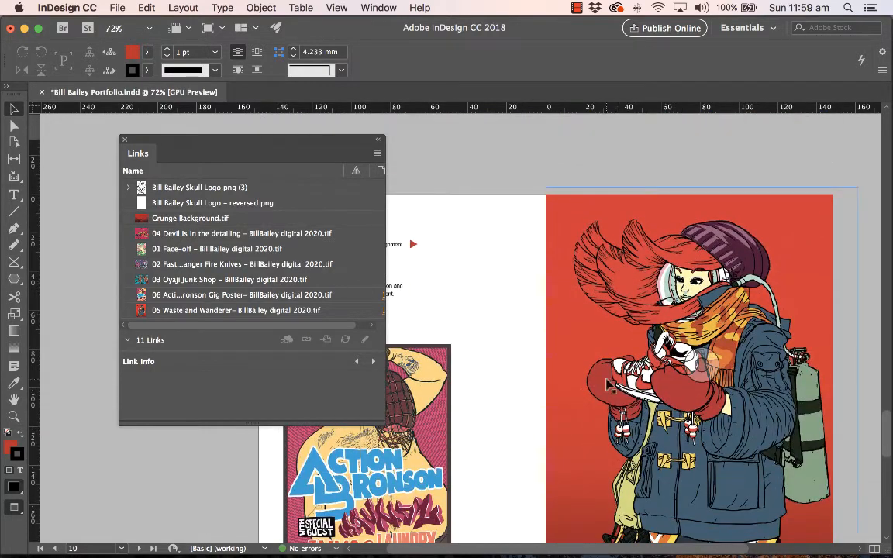
pyautogui.scroll(-2, 643, 331)
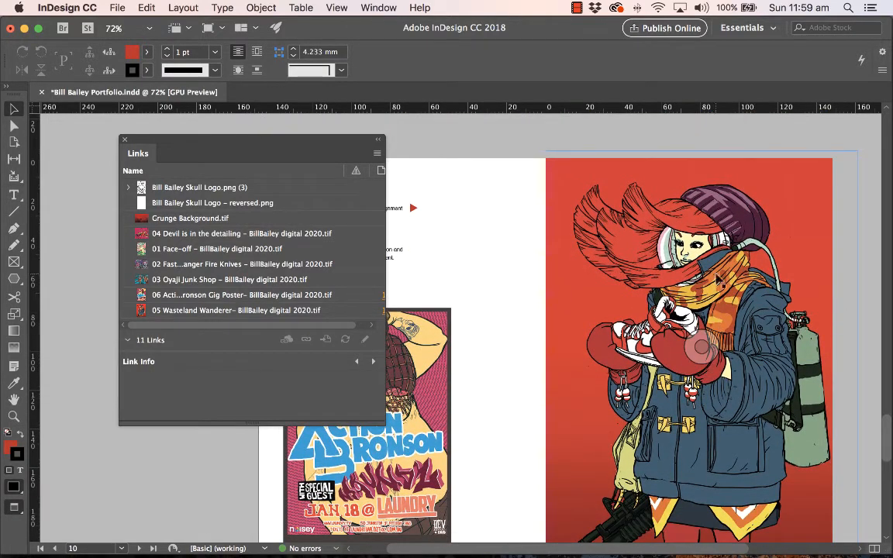
pyautogui.scroll(-20, 479, 388)
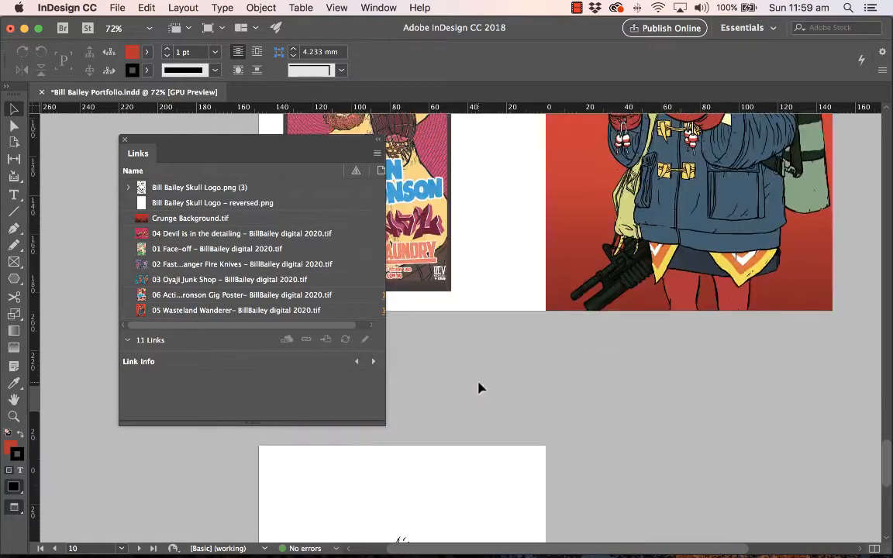
pyautogui.scroll(20, 479, 388)
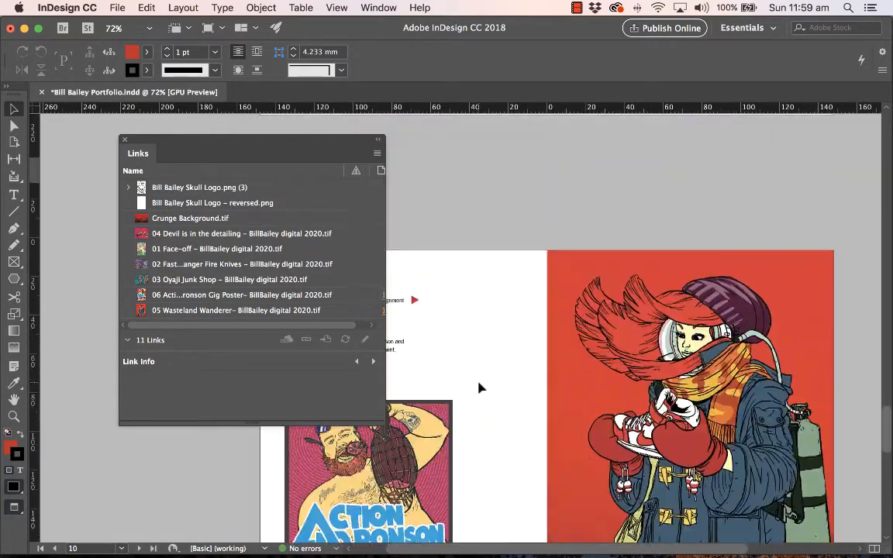
pyautogui.scroll(20, 479, 387)
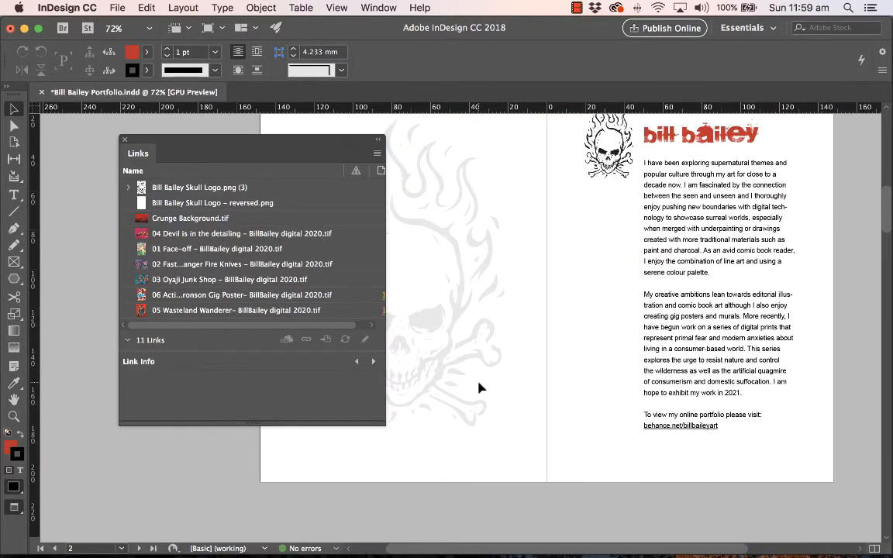
pyautogui.scroll(10, 479, 387)
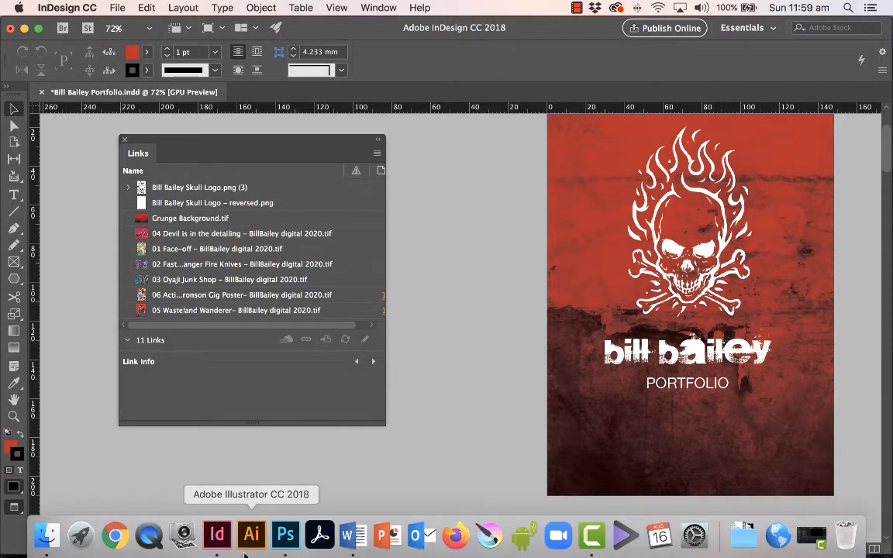
# Step: Switch to Photoshop and crop the easel photo close to the painting's paper edges
pyautogui.click(287, 534)
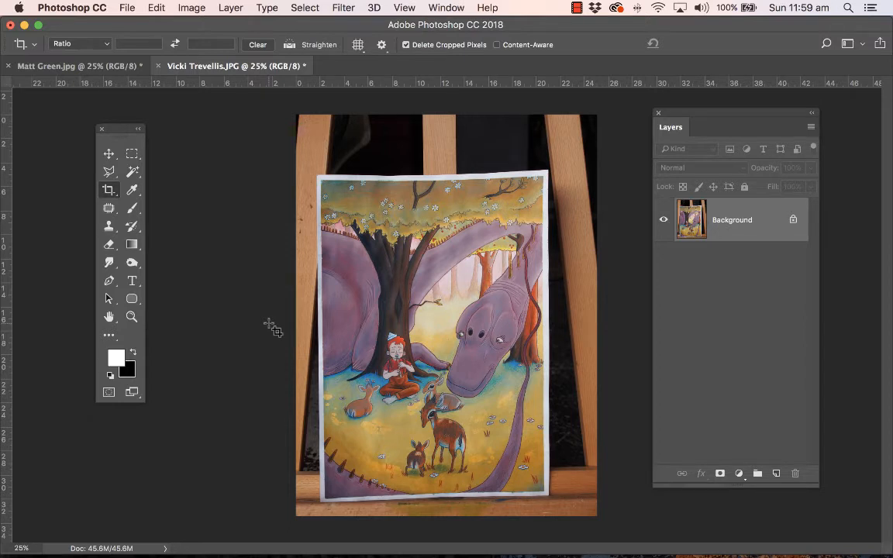
pyautogui.click(114, 191)
pyautogui.moveTo(296, 117); pyautogui.dragTo(304, 144)
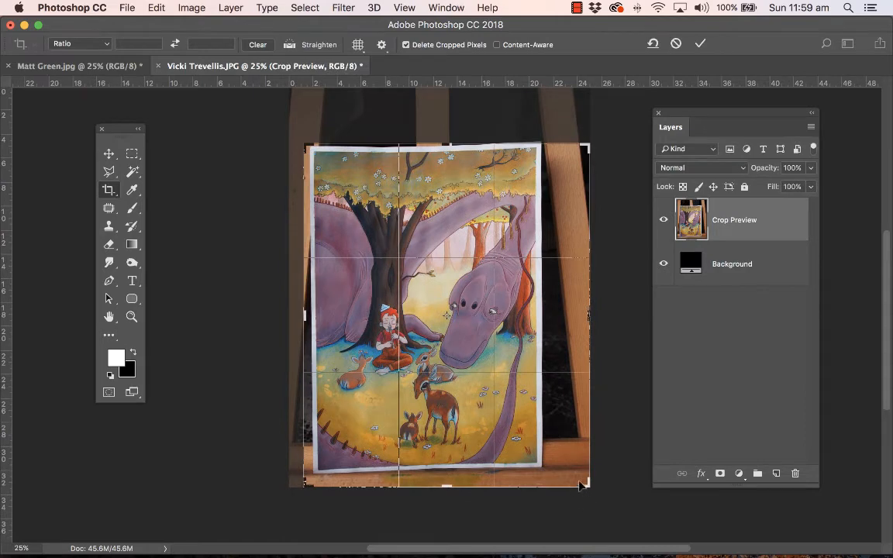
pyautogui.moveTo(582, 482); pyautogui.dragTo(572, 384)
pyautogui.press('Return')
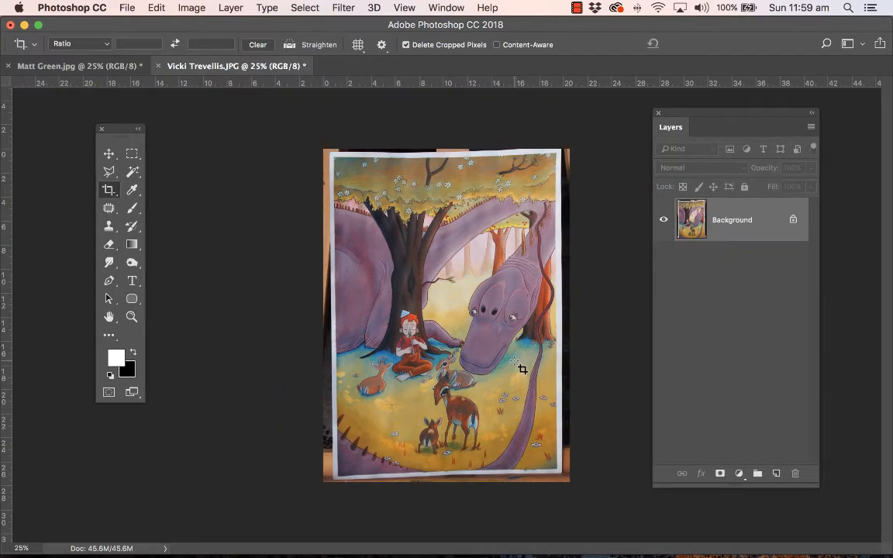
# Step: Unlock the Background layer and distort it, pulling the painting's upper-left corner and upper edge outward beyond the canvas
pyautogui.click(792, 220)
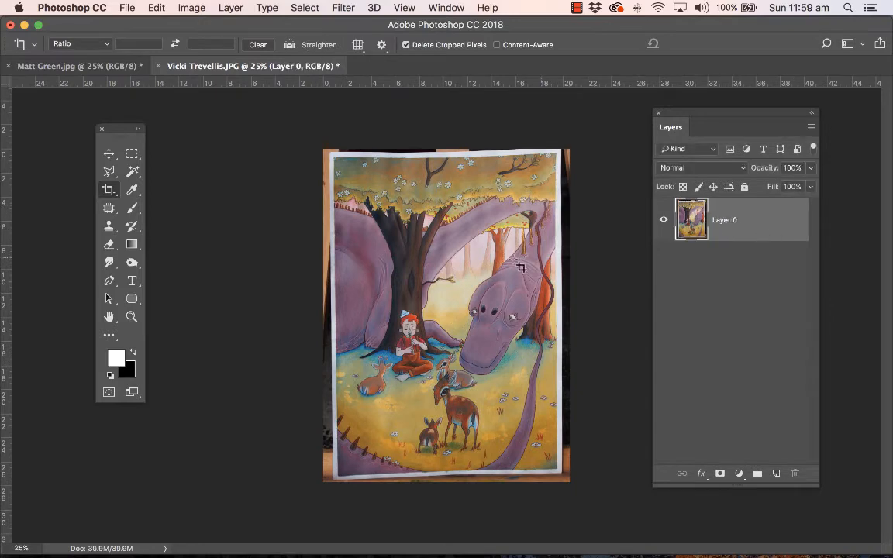
pyautogui.click(154, 8)
pyautogui.moveTo(233, 317)
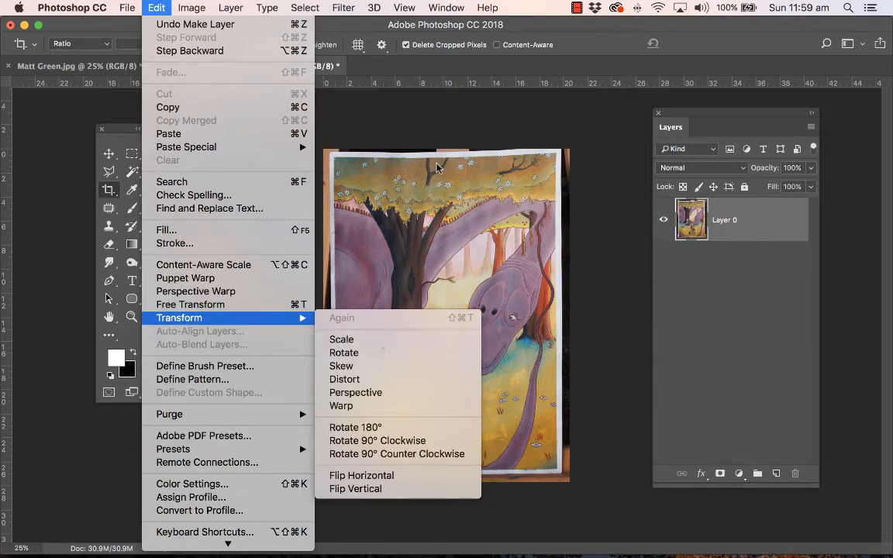
pyautogui.click(402, 382)
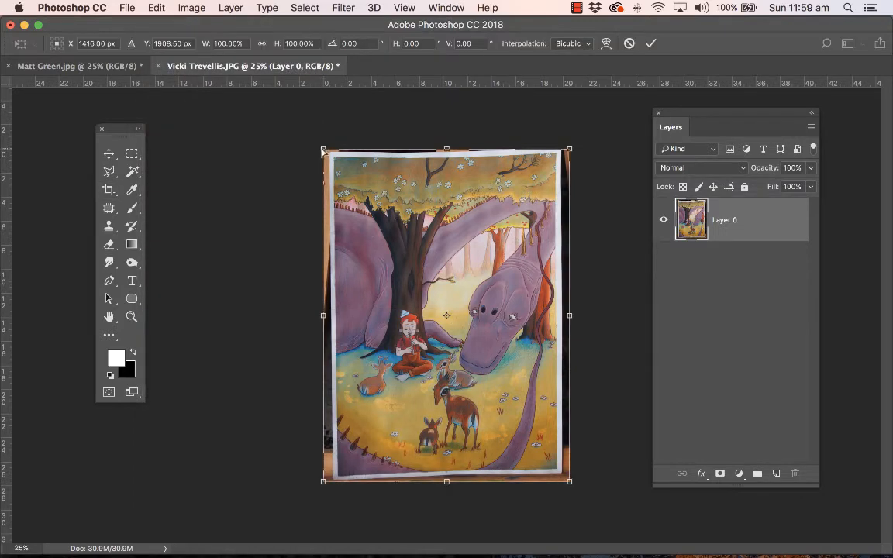
pyautogui.moveTo(323, 151); pyautogui.dragTo(309, 140)
pyautogui.moveTo(439, 144); pyautogui.dragTo(440, 147)
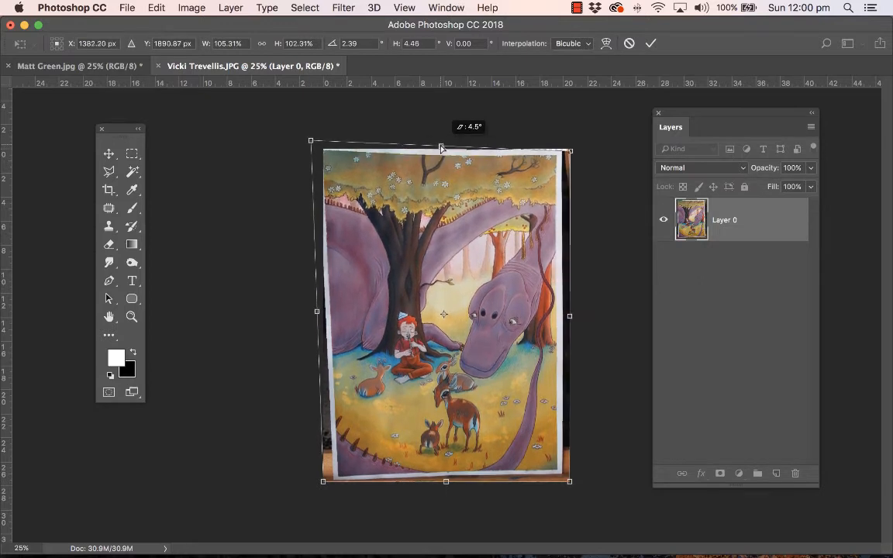
pyautogui.moveTo(310, 140); pyautogui.dragTo(313, 151)
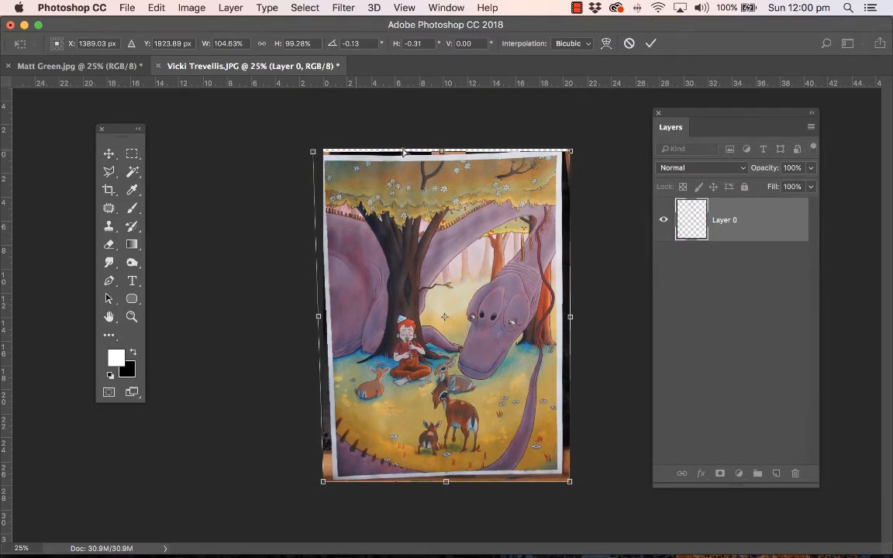
pyautogui.moveTo(441, 151); pyautogui.dragTo(442, 139)
# Step: Pull the remaining corners and sides outward until the paper border lies outside the canvas, and apply the distortion
pyautogui.moveTo(571, 140); pyautogui.dragTo(591, 138)
pyautogui.moveTo(577, 309); pyautogui.dragTo(590, 313)
pyautogui.moveTo(573, 484); pyautogui.dragTo(589, 497)
pyautogui.moveTo(454, 488); pyautogui.dragTo(454, 496)
pyautogui.moveTo(321, 489); pyautogui.dragTo(305, 493)
pyautogui.moveTo(308, 314); pyautogui.dragTo(305, 315)
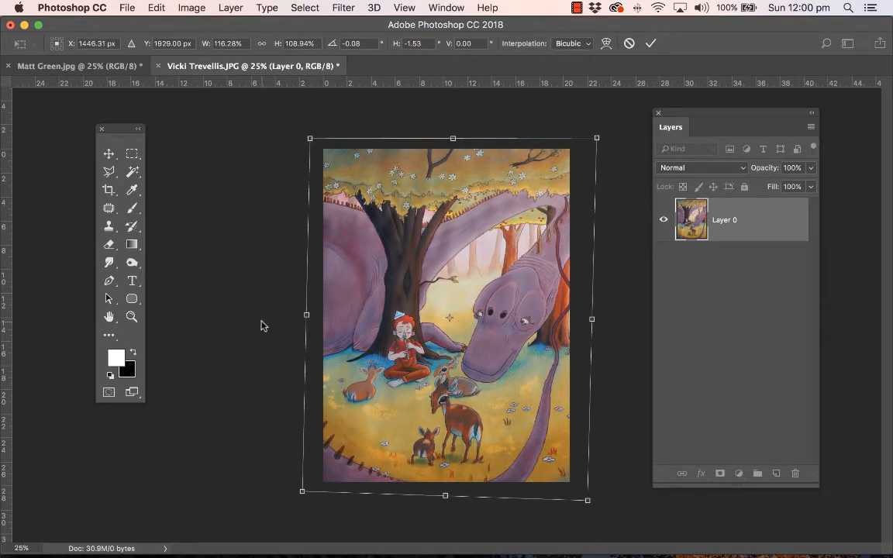
pyautogui.press('Escape')
pyautogui.press('c')
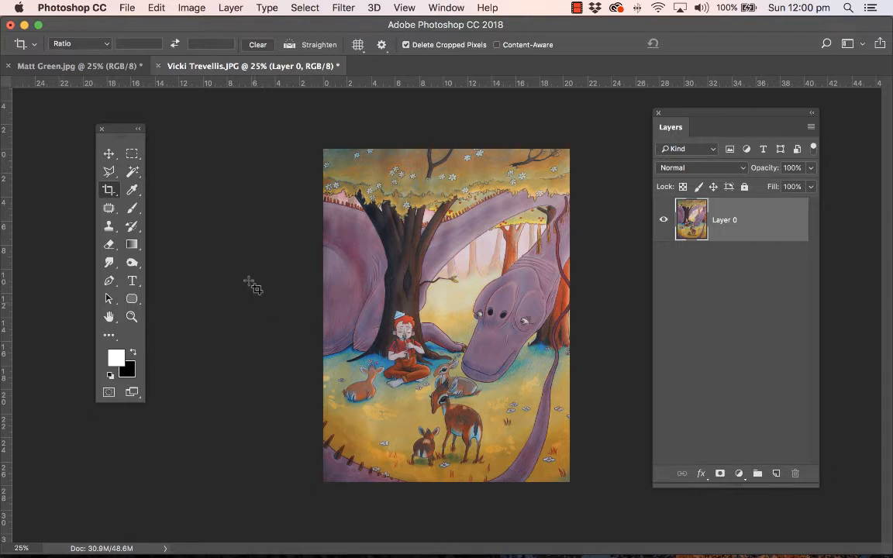
# Step: Convert the painting's color mode to CMYK Color
pyautogui.click(193, 7)
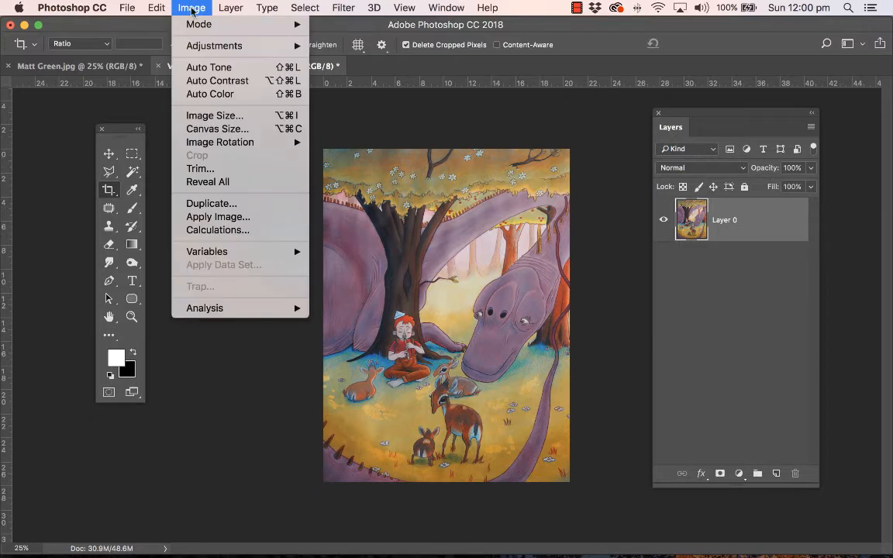
pyautogui.moveTo(198, 28)
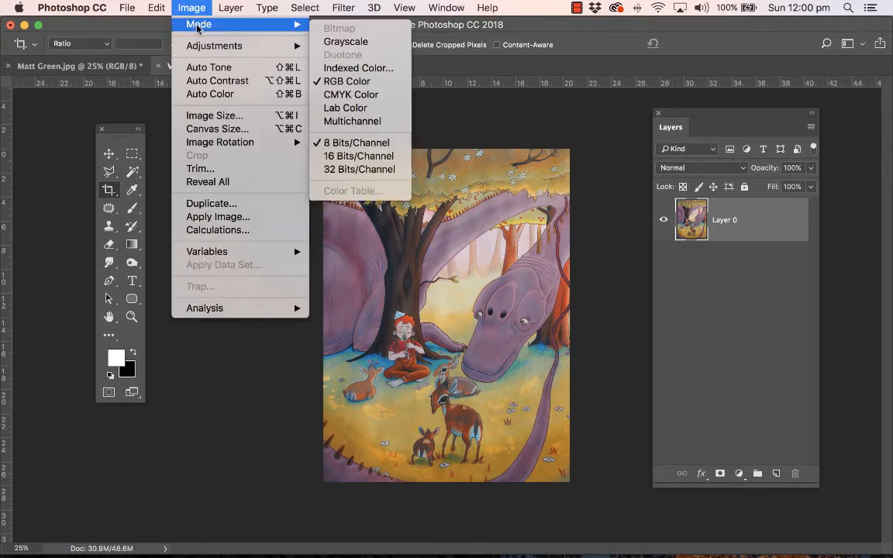
pyautogui.click(384, 94)
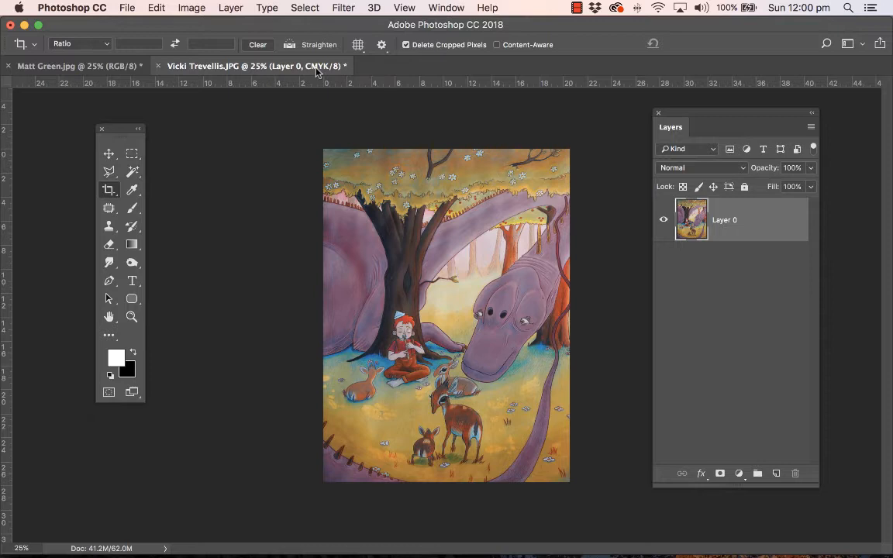
# Step: Set the image resolution to 300 pixels/inch with resampling on
pyautogui.click(192, 8)
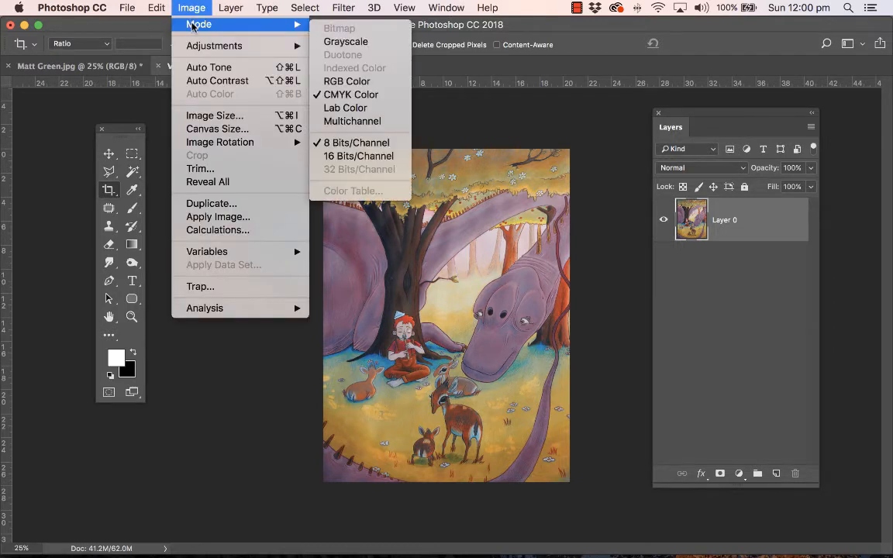
pyautogui.click(215, 116)
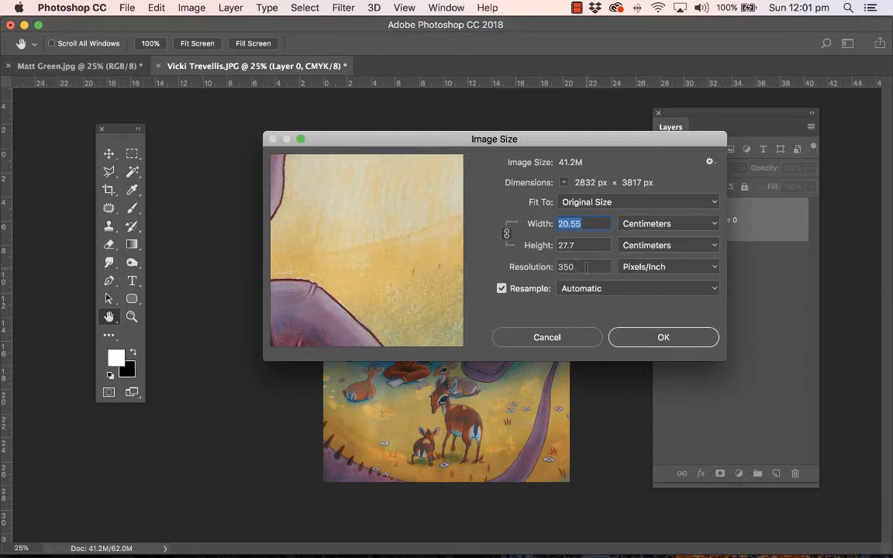
pyautogui.moveTo(587, 266); pyautogui.dragTo(535, 269)
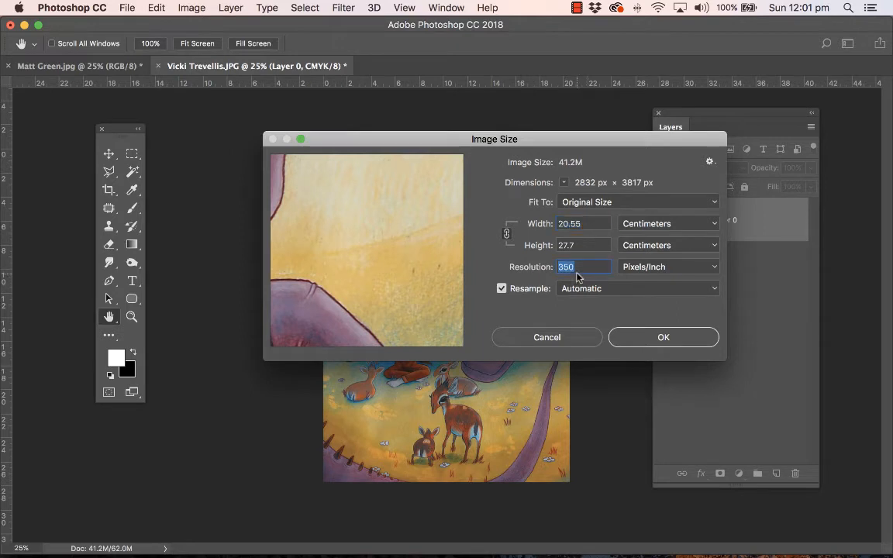
pyautogui.write('300')
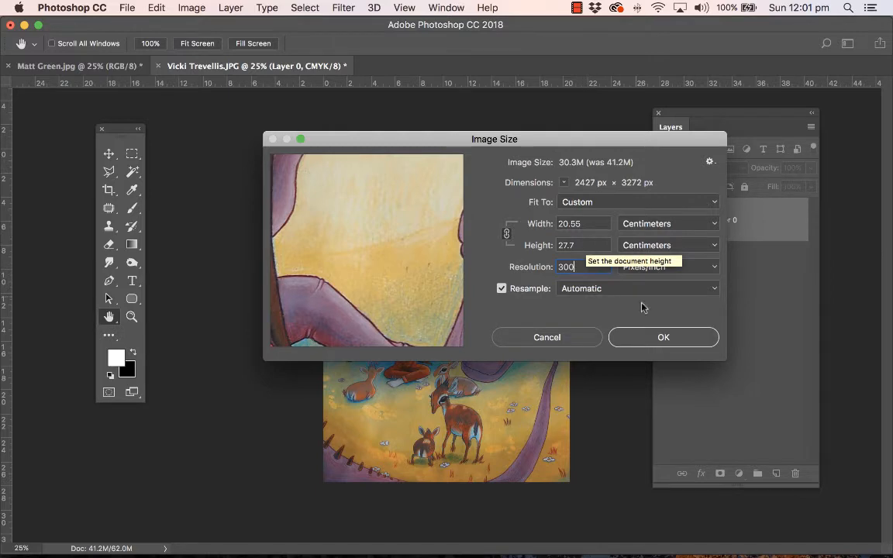
pyautogui.click(663, 337)
pyautogui.press('c')
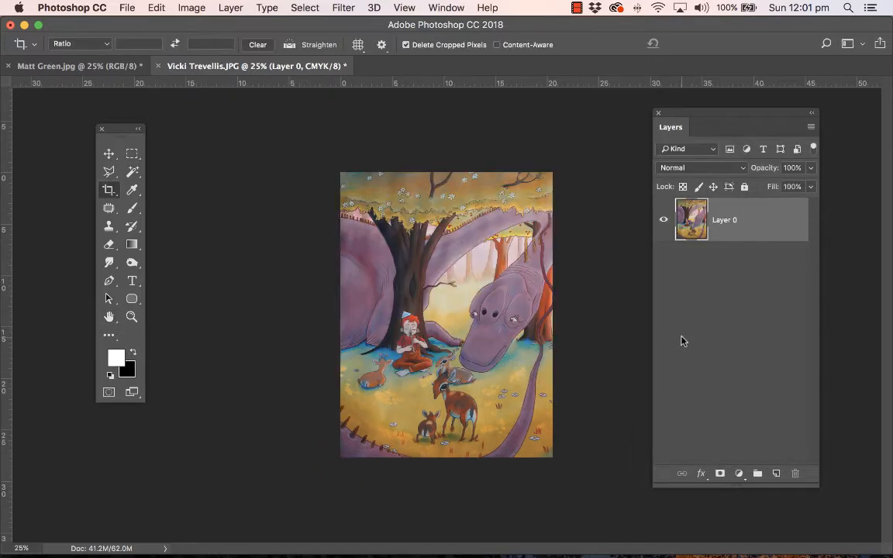
# Step: Save the painting to the Desktop as a TIFF with layers included, no image compression and RLE layer compression
pyautogui.click(127, 8)
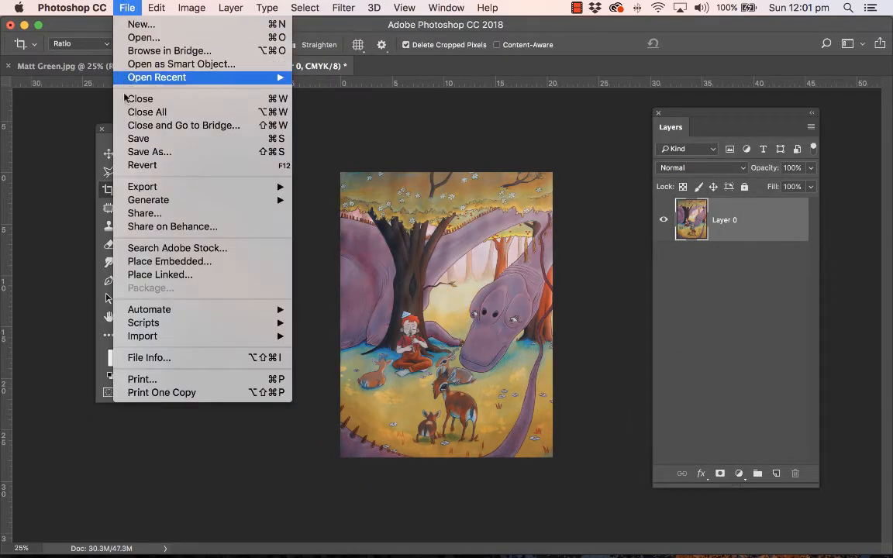
pyautogui.click(140, 151)
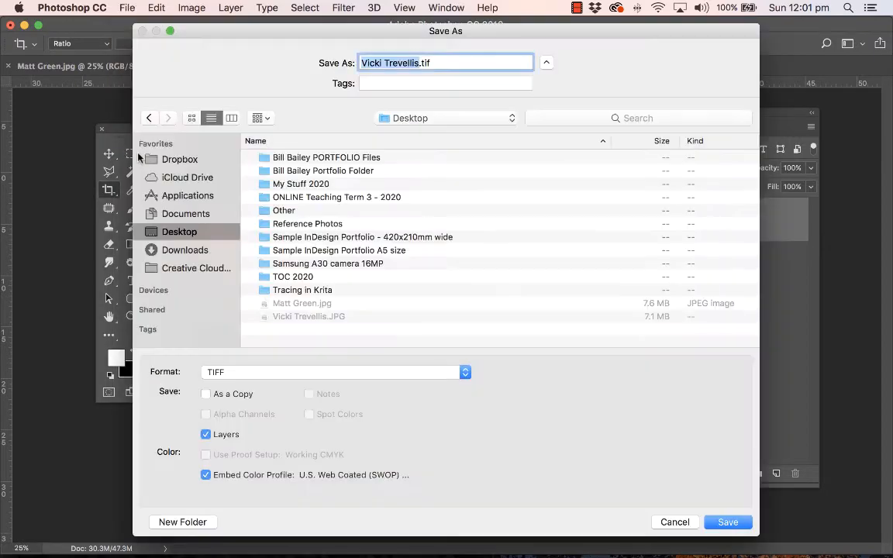
pyautogui.click(231, 374)
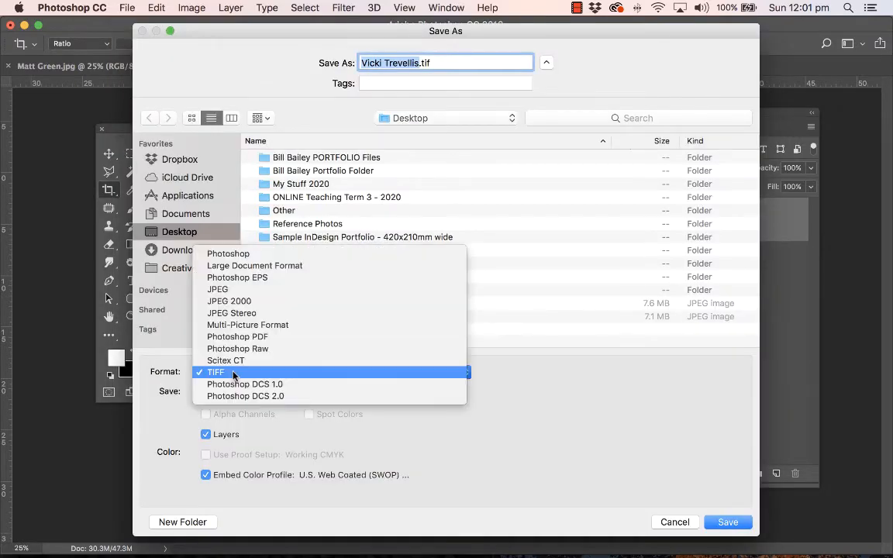
pyautogui.click(232, 373)
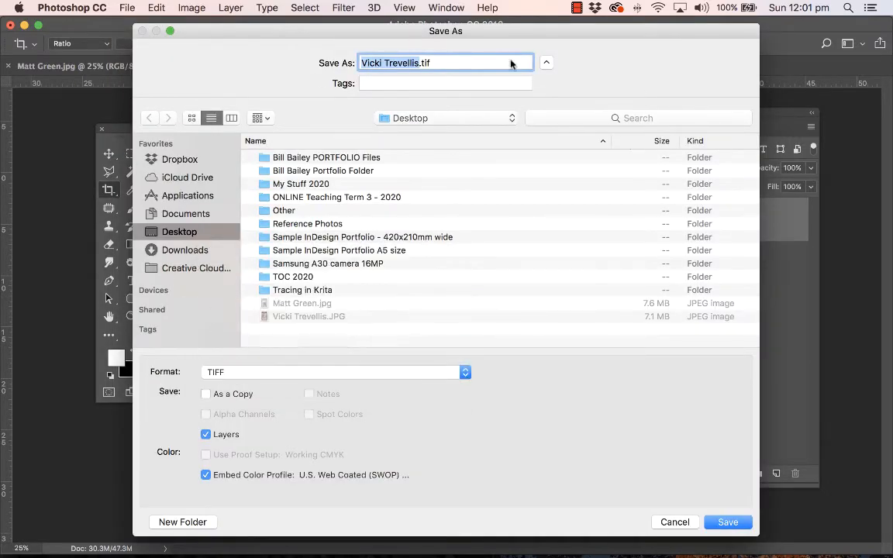
pyautogui.click(728, 522)
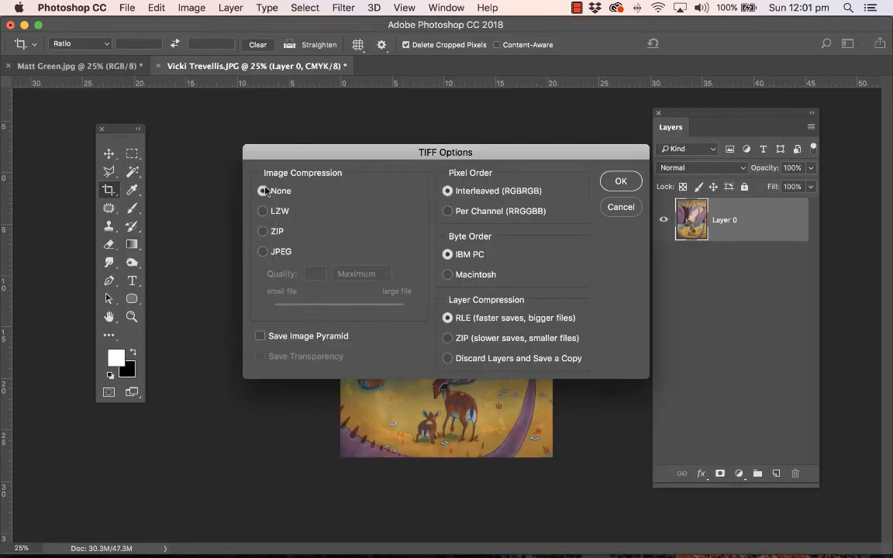
pyautogui.click(618, 182)
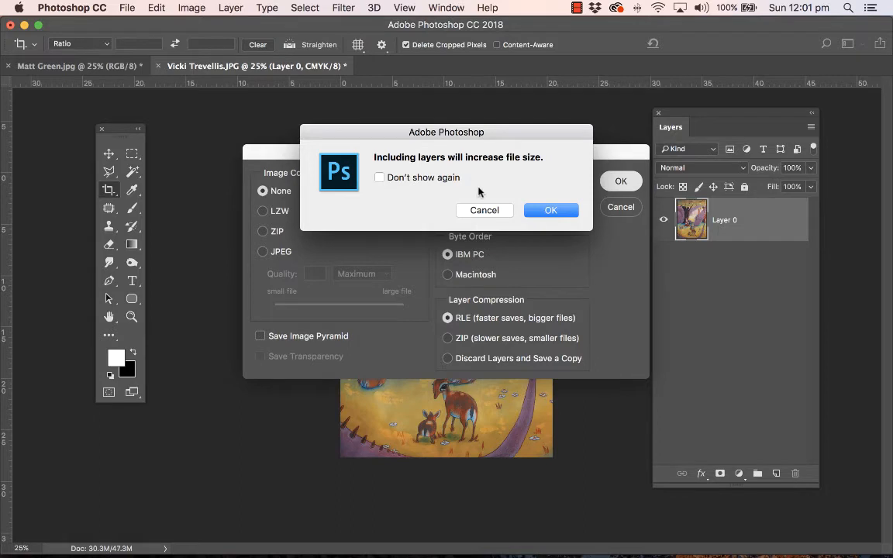
pyautogui.click(551, 210)
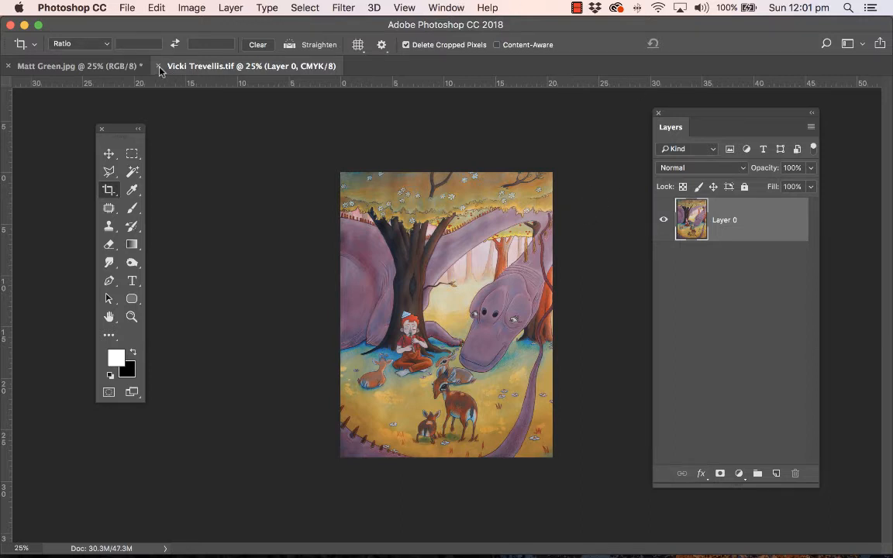
# Step: In the open donkey-and-castle image, crop away the stone background and paper border so only the painted area remains
pyautogui.click(92, 67)
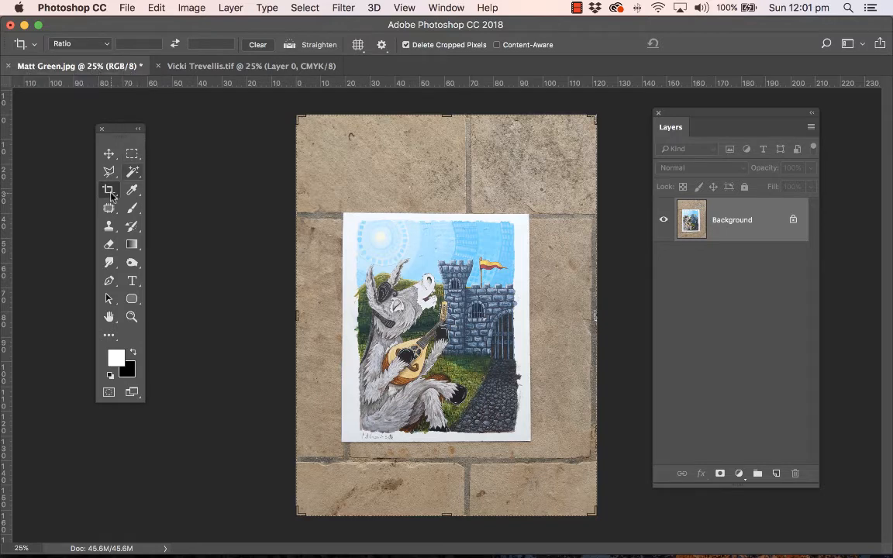
pyautogui.moveTo(300, 120); pyautogui.dragTo(328, 167)
pyautogui.moveTo(567, 458); pyautogui.dragTo(523, 371)
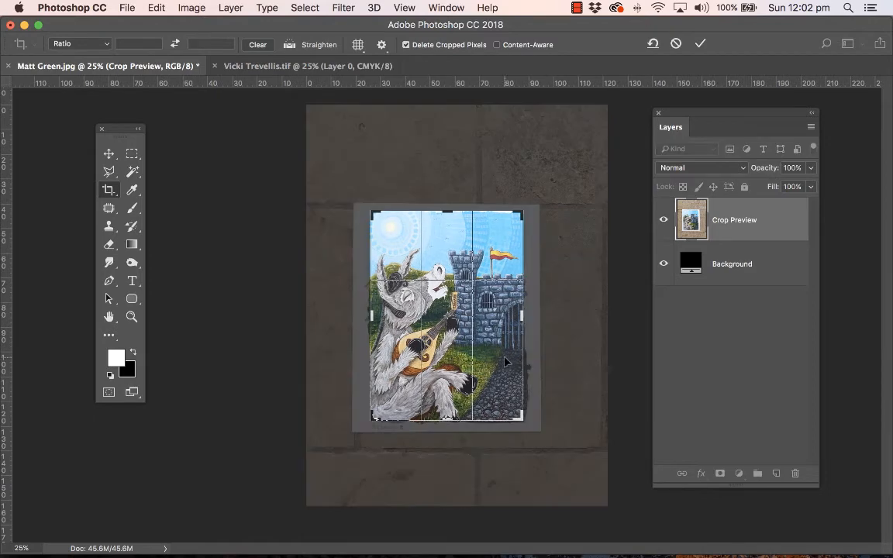
pyautogui.press('Return')
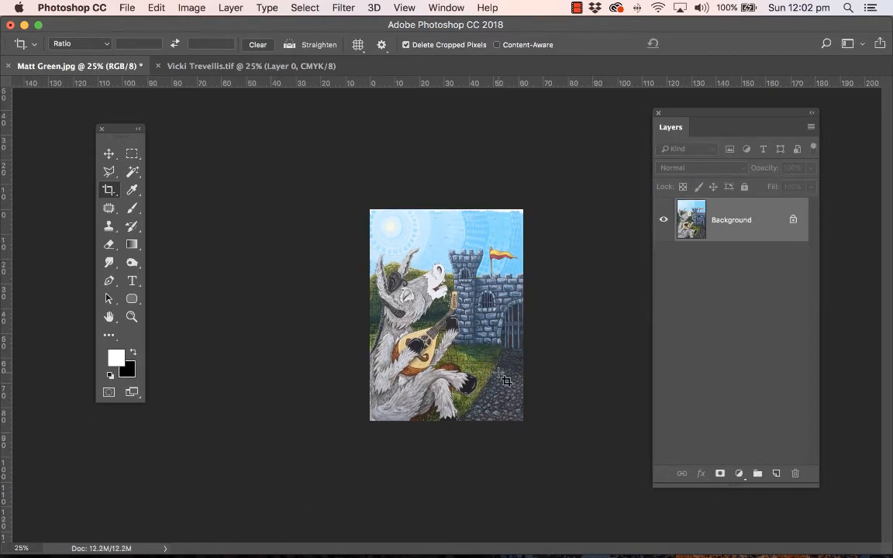
# Step: Crop a thin strip off the top edge of the donkey painting to trim the leftover white paper
pyautogui.click(109, 190)
pyautogui.moveTo(444, 208); pyautogui.dragTo(444, 210)
pyautogui.press('Return')
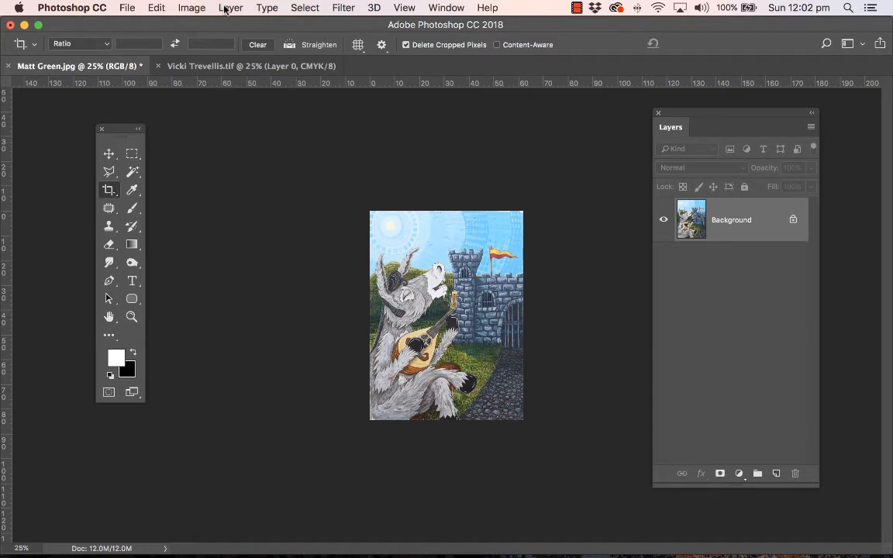
# Step: Convert the donkey painting's color mode to CMYK Color
pyautogui.click(191, 8)
pyautogui.moveTo(178, 24)
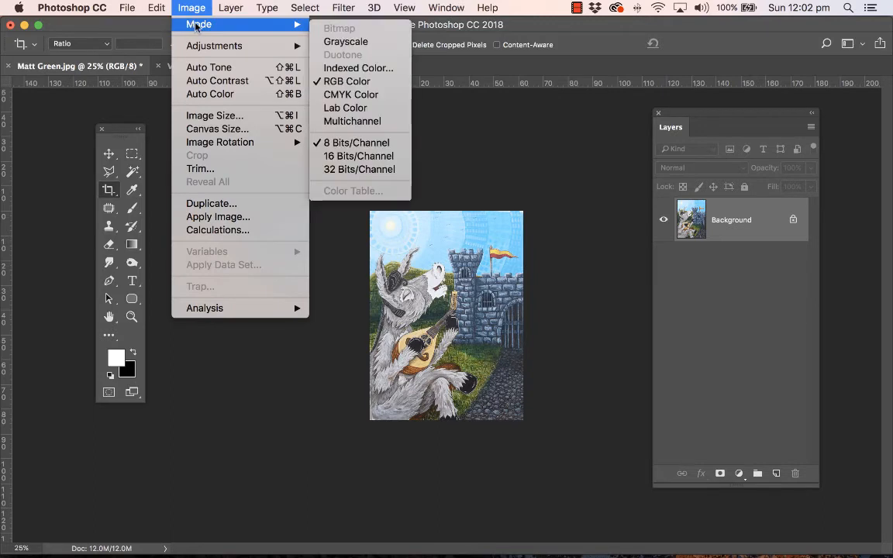
pyautogui.click(356, 94)
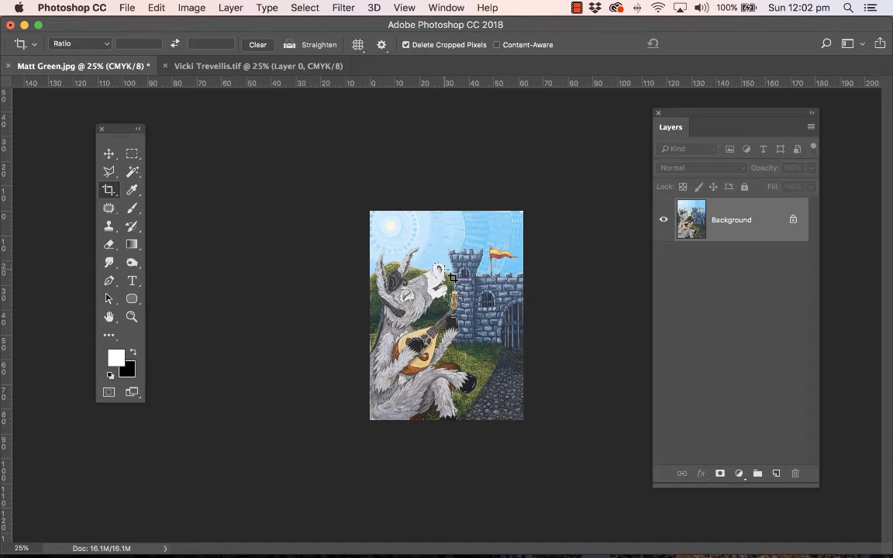
# Step: Set the donkey painting's resolution to 300 pixels/inch with resampling off, and apply the new image size
pyautogui.click(191, 8)
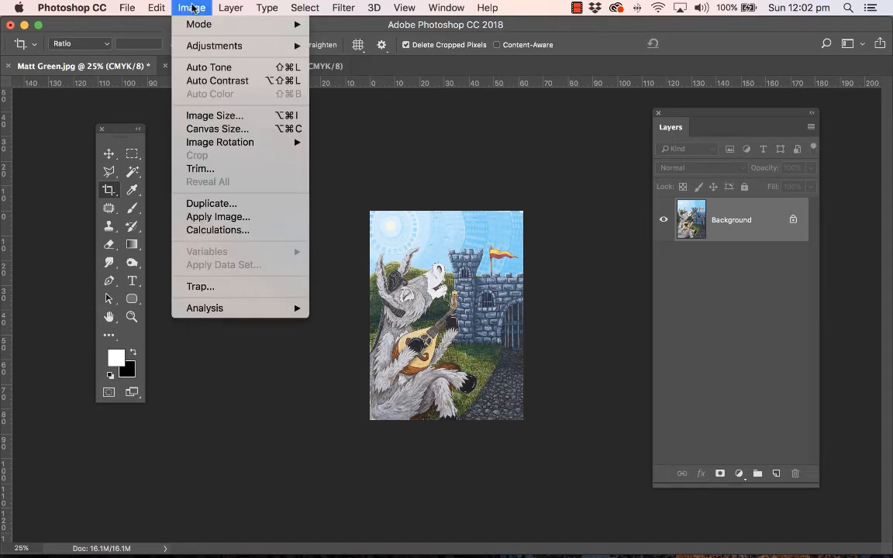
pyautogui.click(207, 116)
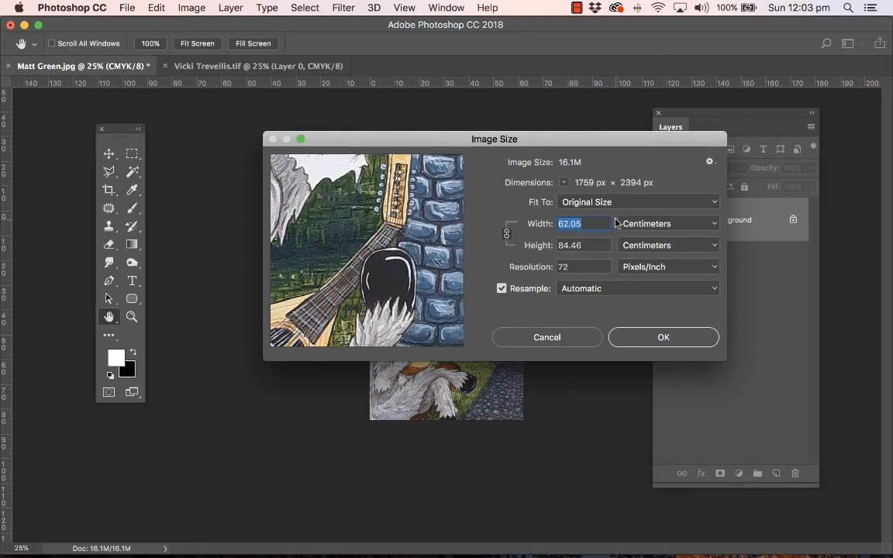
pyautogui.click(500, 288)
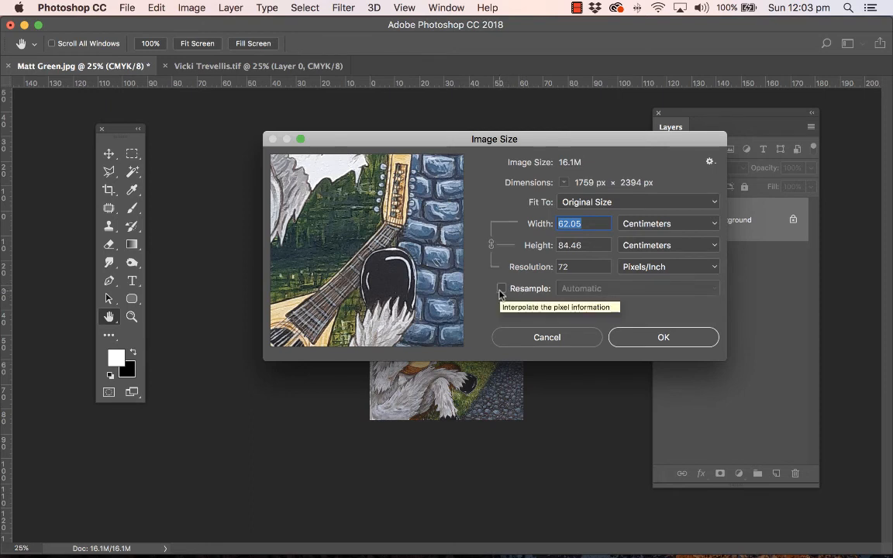
pyautogui.moveTo(575, 268); pyautogui.dragTo(550, 271)
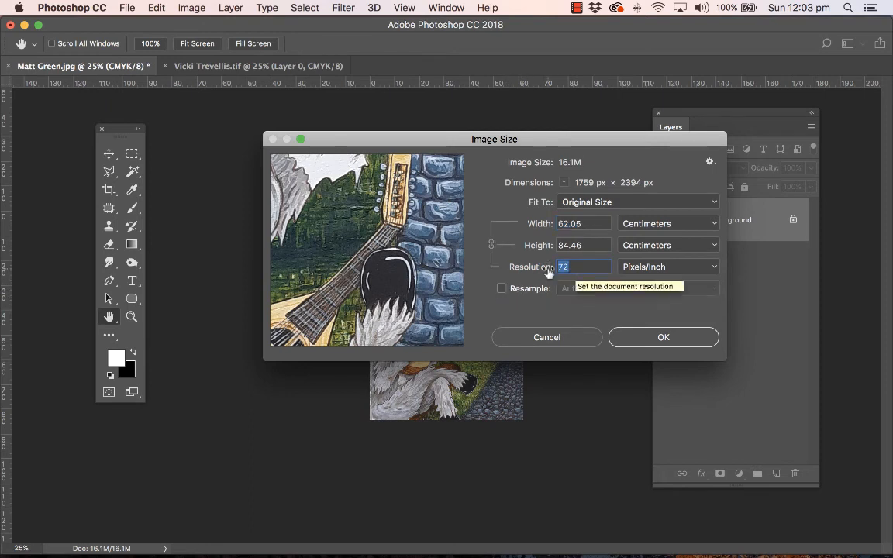
pyautogui.write('300')
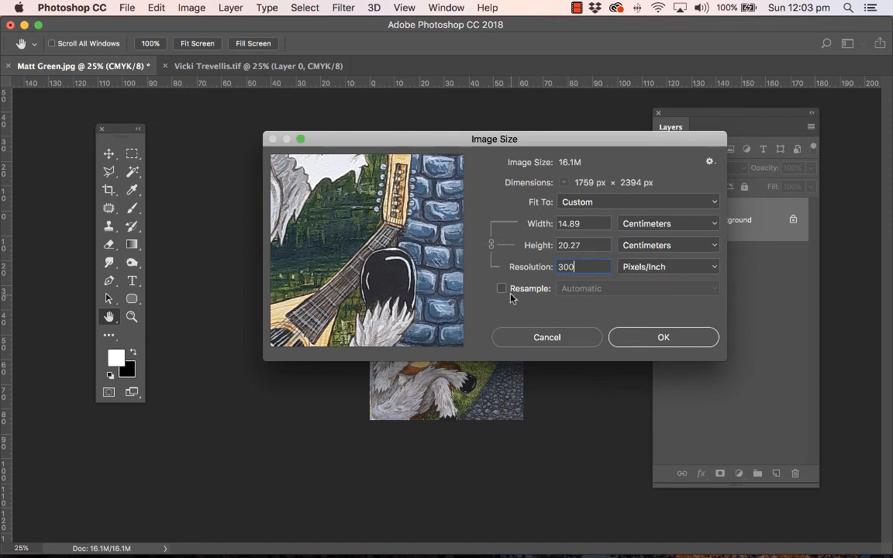
pyautogui.click(669, 338)
pyautogui.press('c')
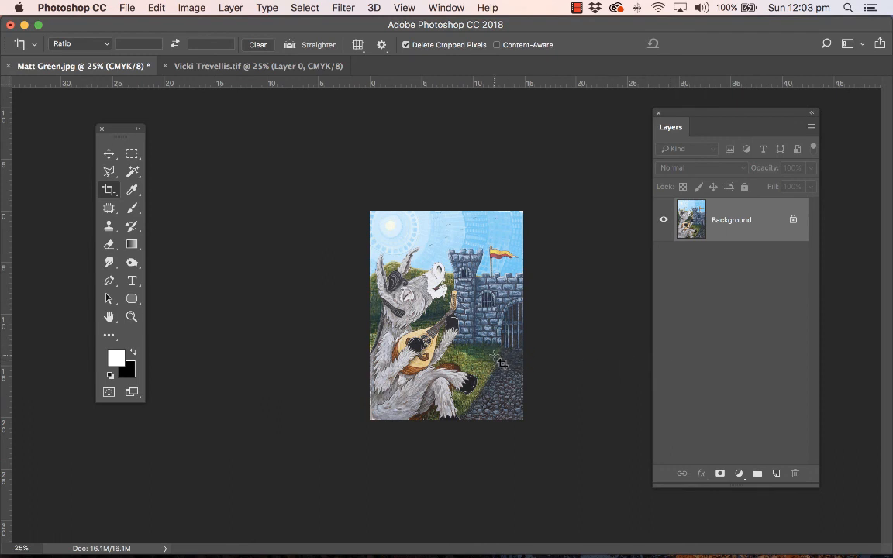